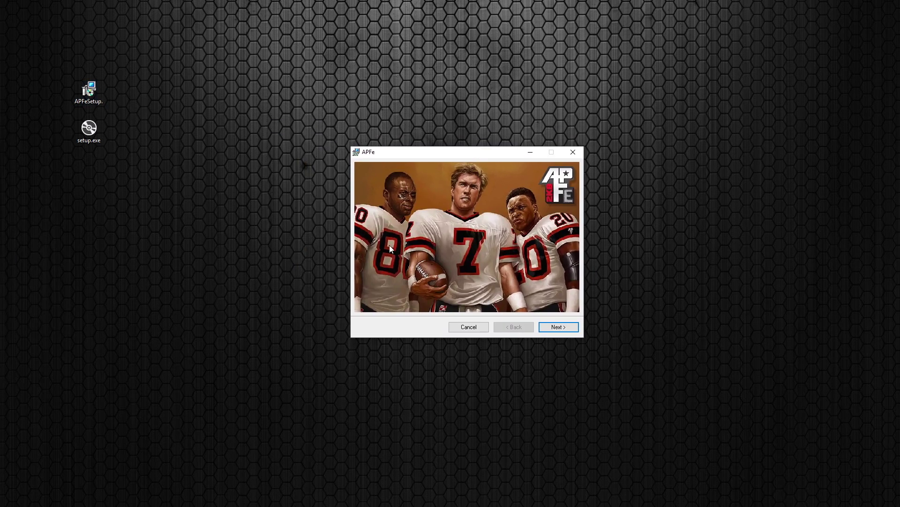
Run APFe Setup with the default C:\Program Files (x86)\SimHeads\APFe\ folder and close the finished installer
left_click_drag(485, 152, 459, 139)
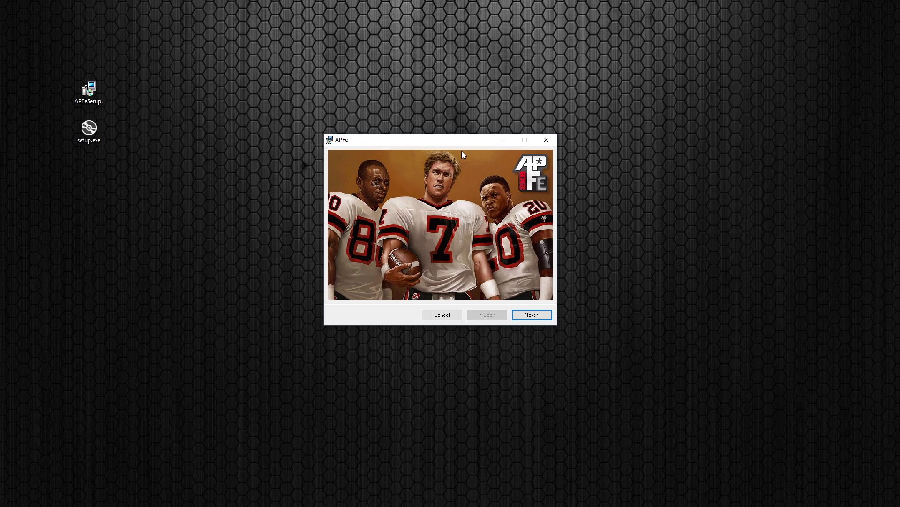
left_click(536, 318)
left_click(535, 318)
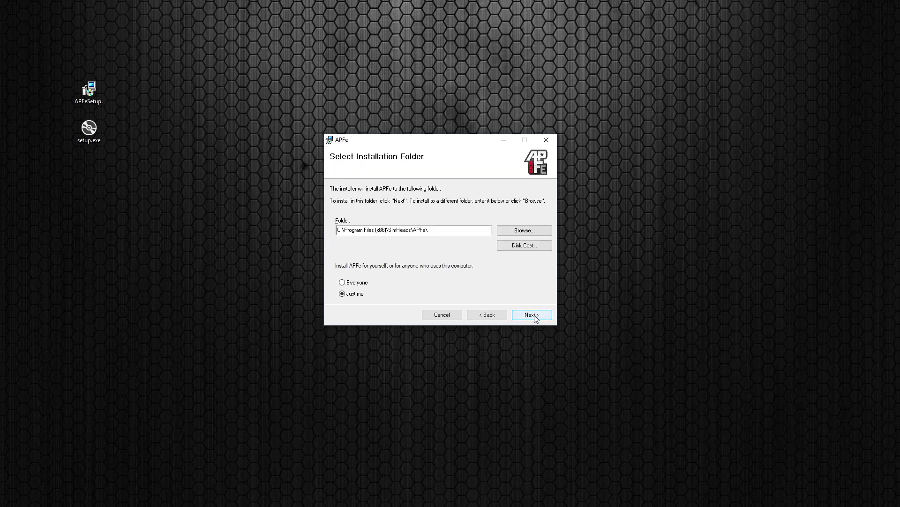
left_click_drag(340, 230, 435, 231)
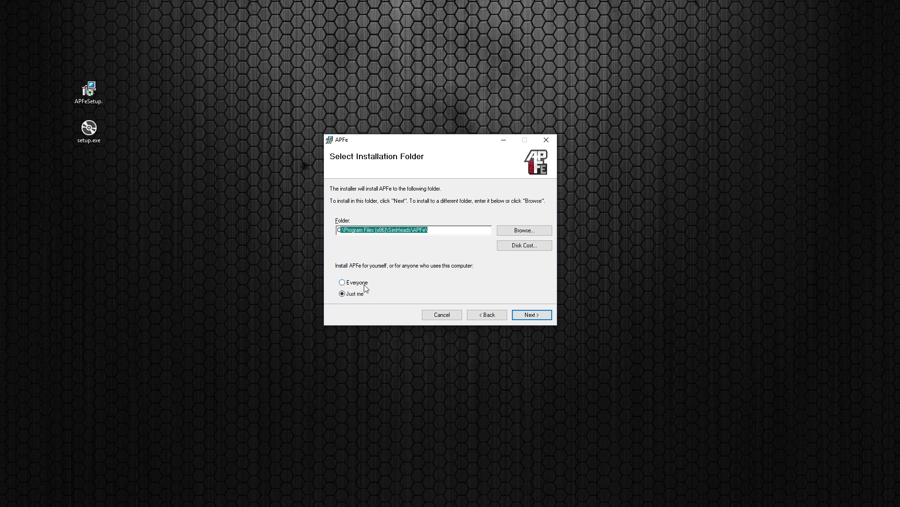
left_click(535, 317)
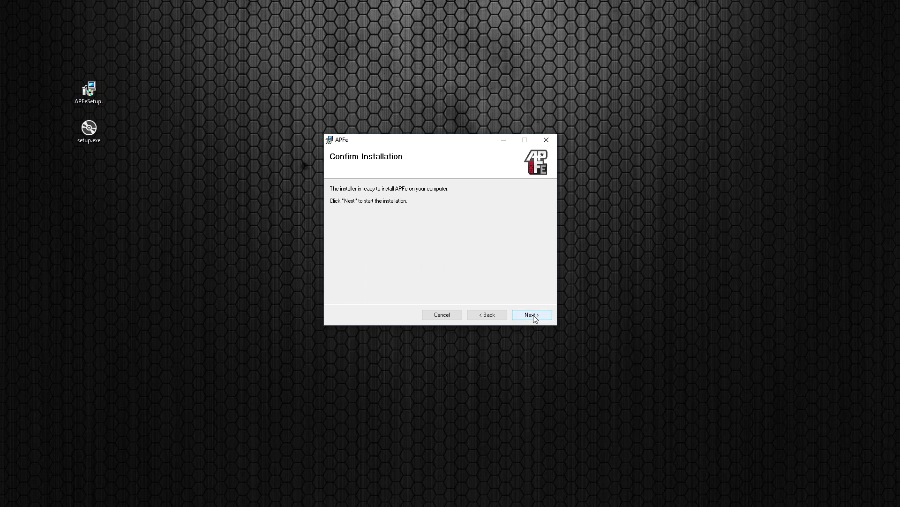
left_click(535, 317)
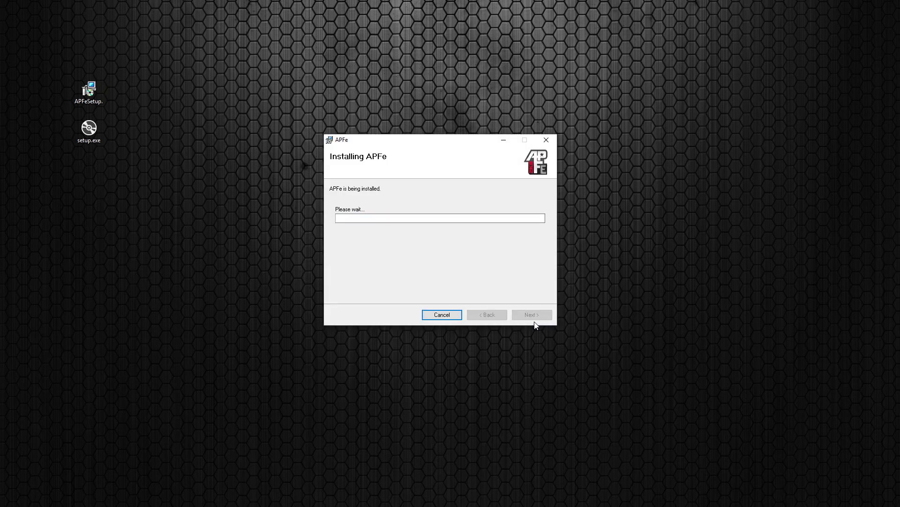
left_click(533, 317)
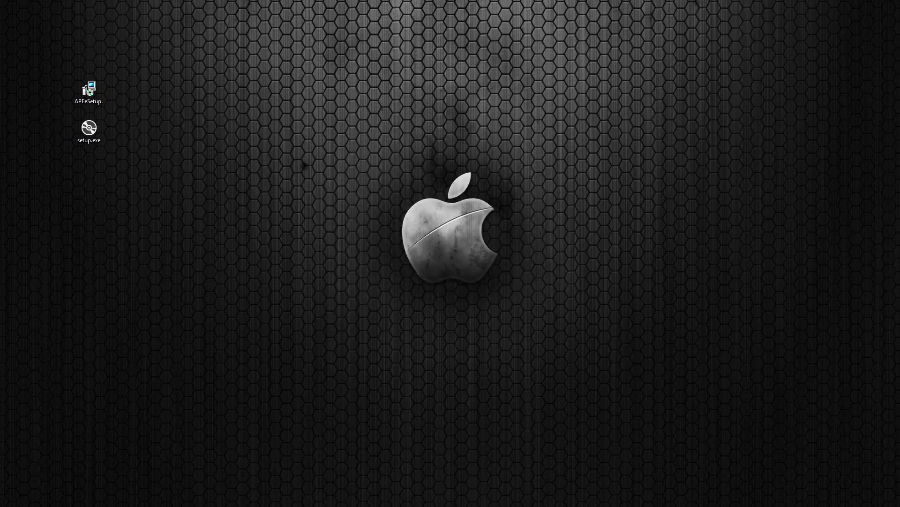
Delete APFeSetup and setup.exe from the desktop, reposition the APFe shortcut, and launch APFe
left_click_drag(164, 193, 55, 60)
key("Delete")
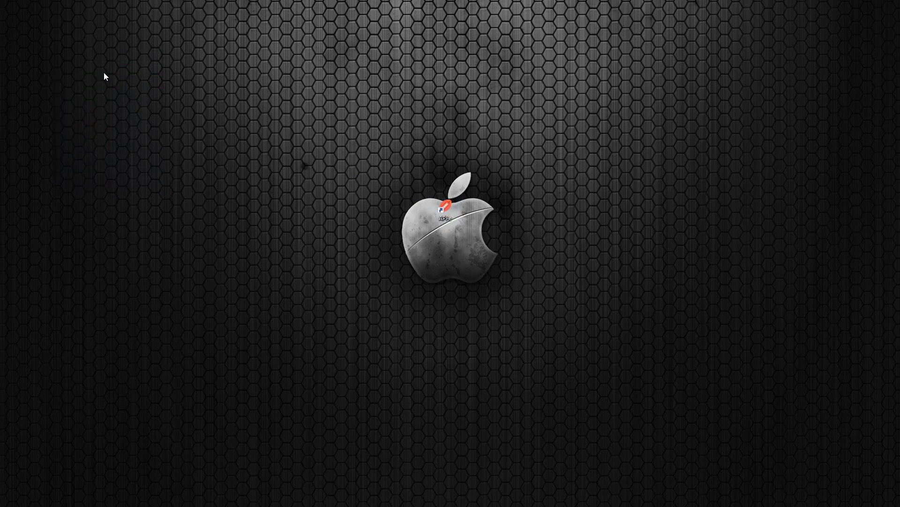
left_click_drag(234, 96, 233, 95)
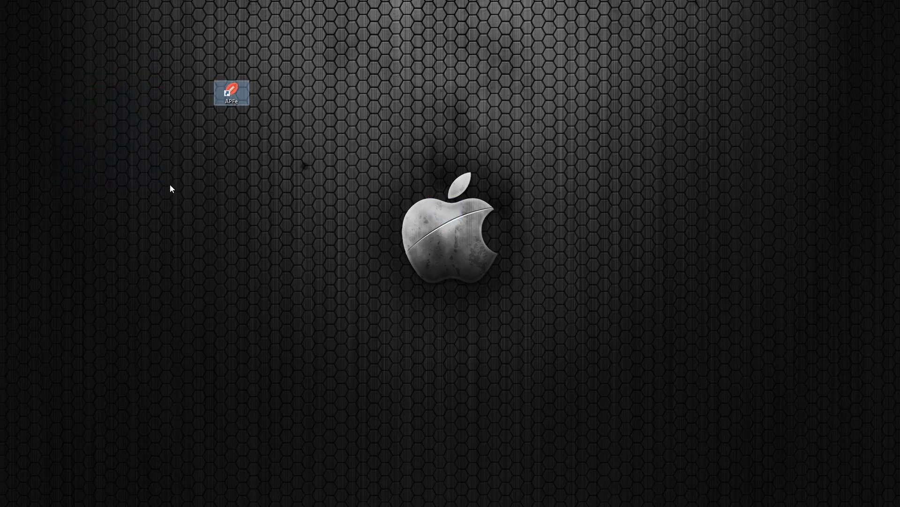
left_click(241, 138)
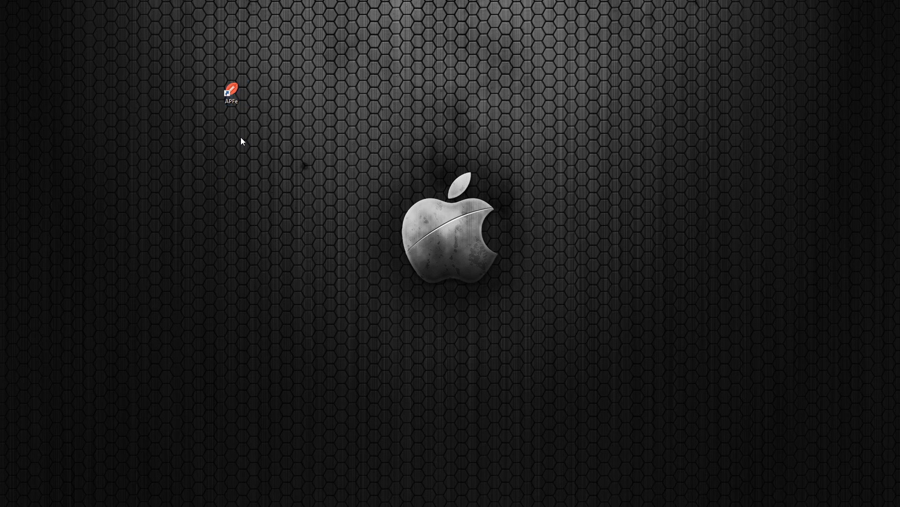
double_click(232, 85)
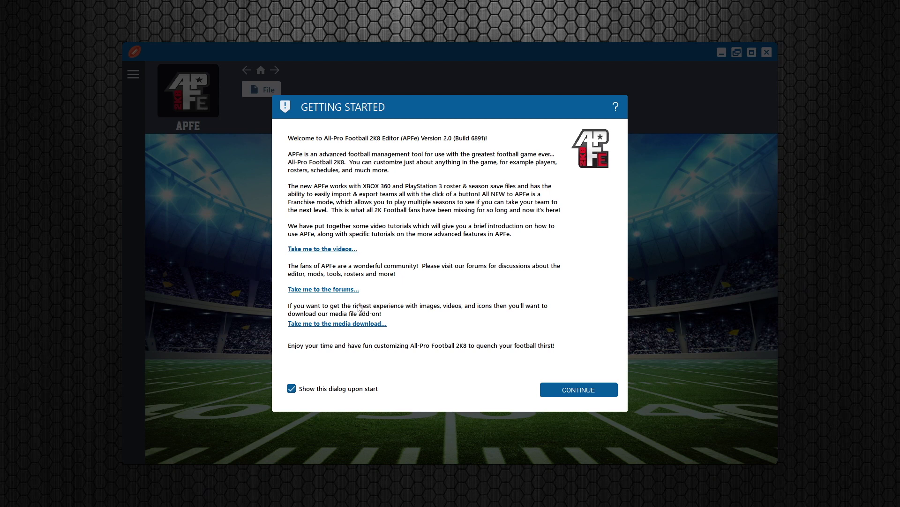
left_click(318, 324)
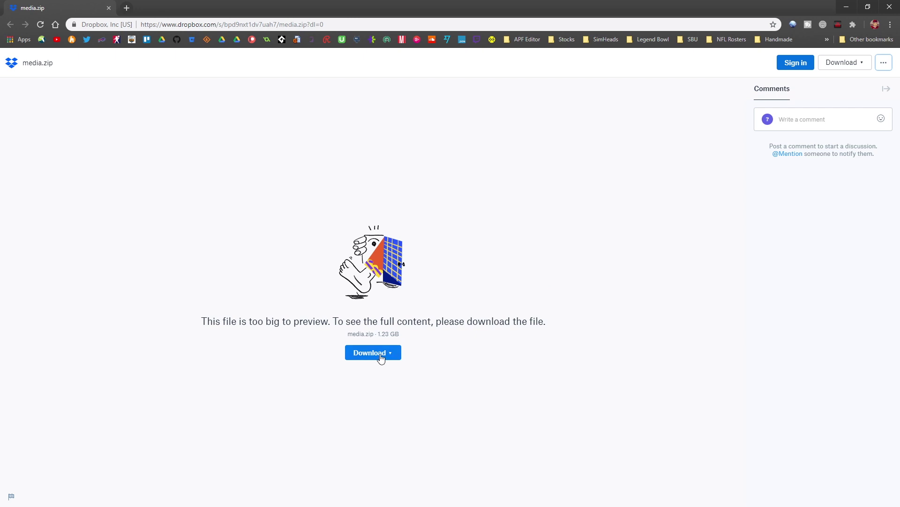
left_click(888, 8)
left_click(849, 8)
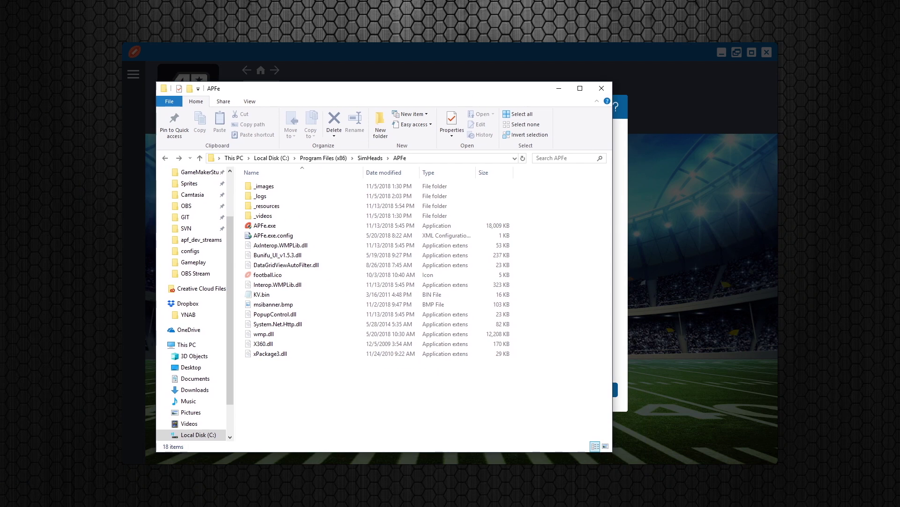
key("alt+F4")
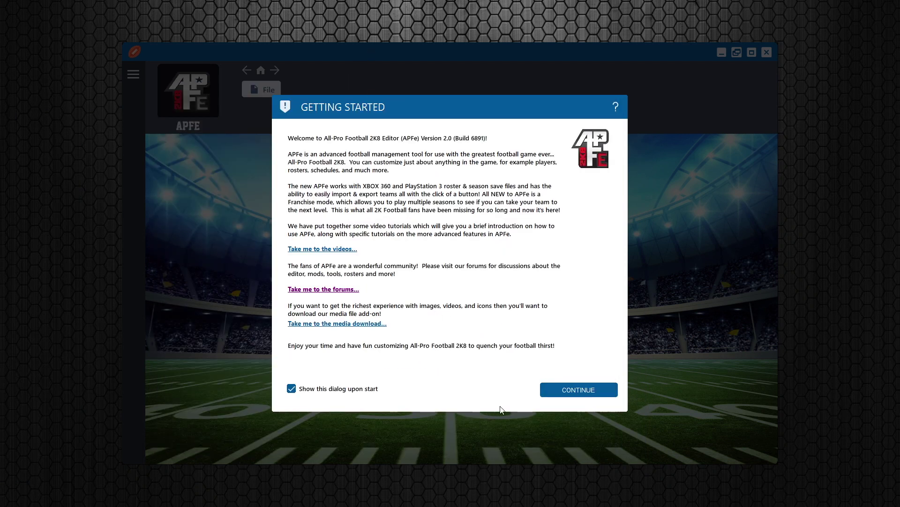
Start a direct Dropbox download of the 1.23 GB media.zip and minimize Chrome
left_click(383, 324)
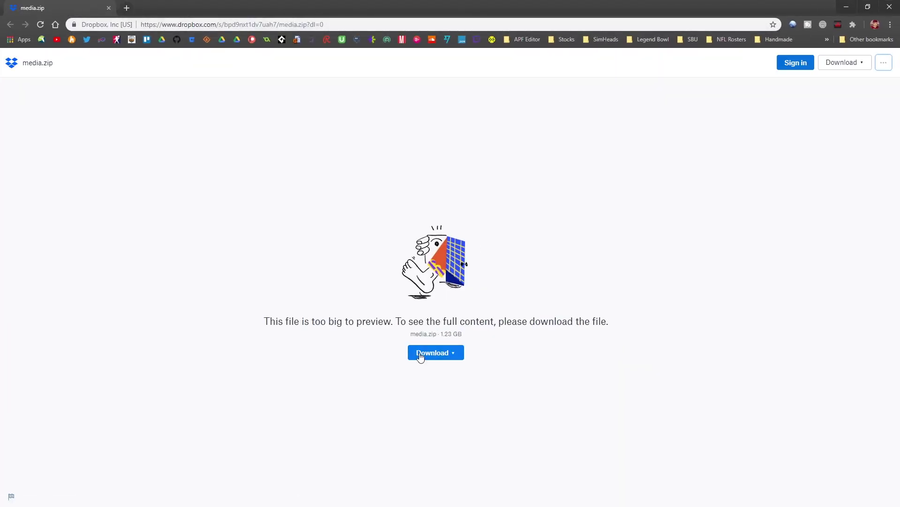
left_click(360, 357)
left_click(358, 380)
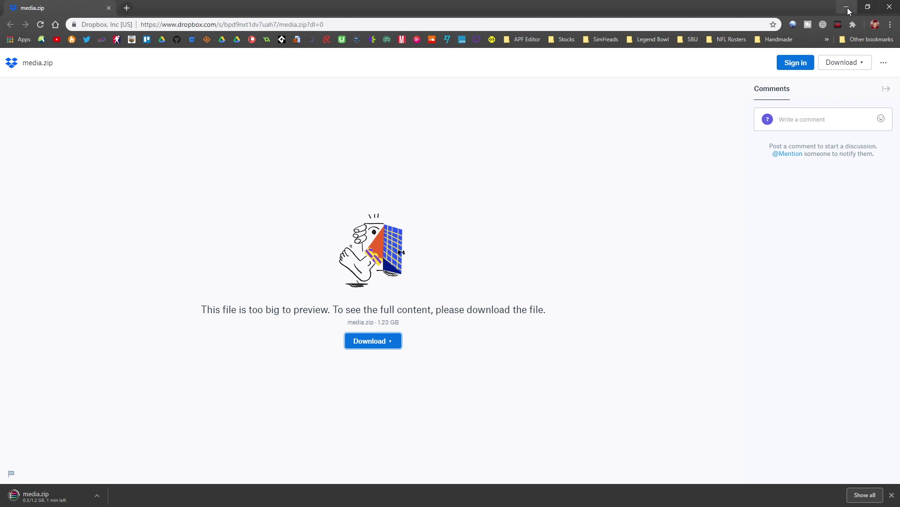
left_click(848, 10)
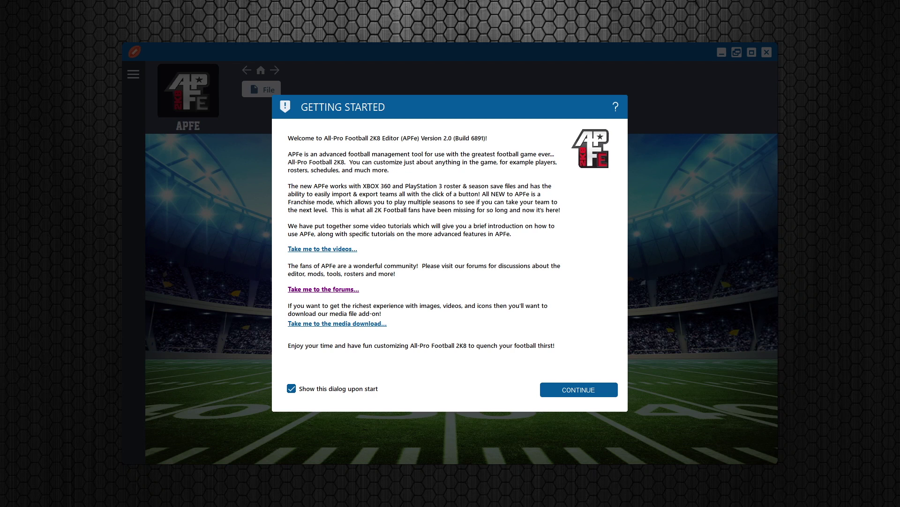
Close the APFe editor, rearrange the windows, and open media.zip from the desktop in WinRAR
left_click_drag(0, 164, 63, 174)
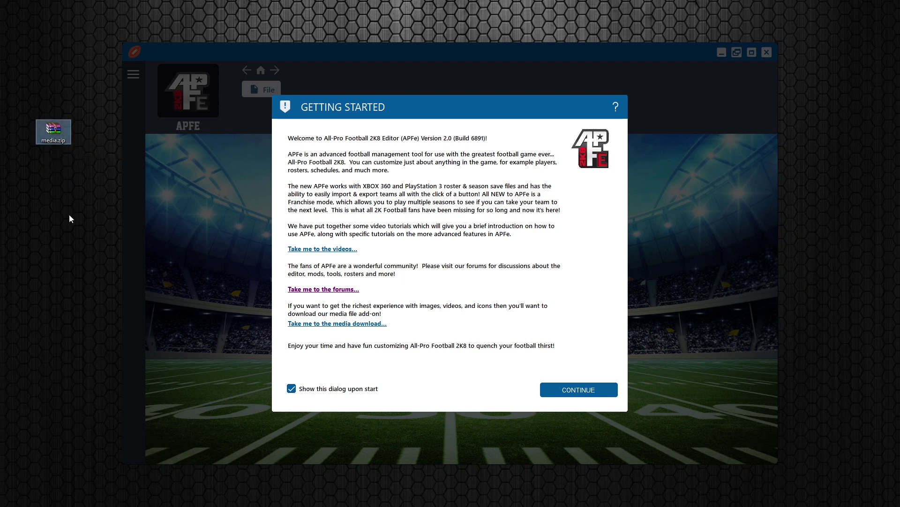
left_click(571, 394)
left_click(767, 52)
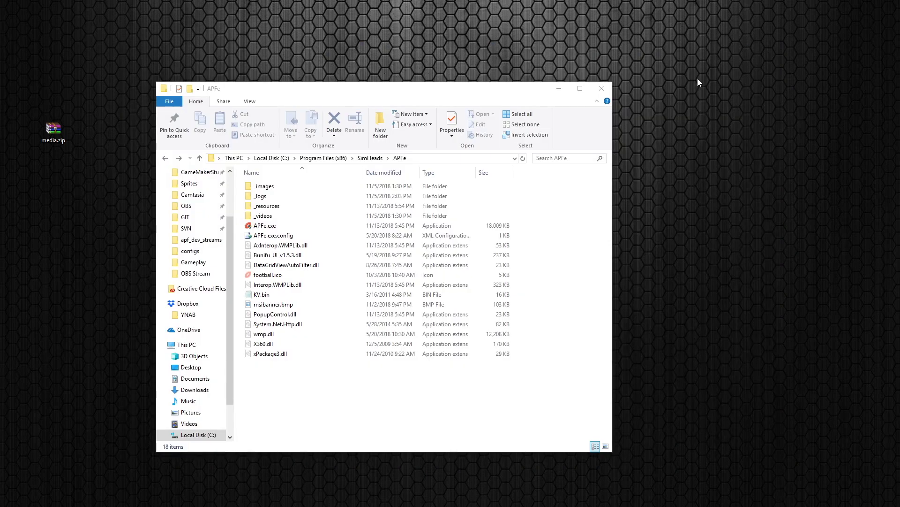
left_click_drag(533, 93, 666, 105)
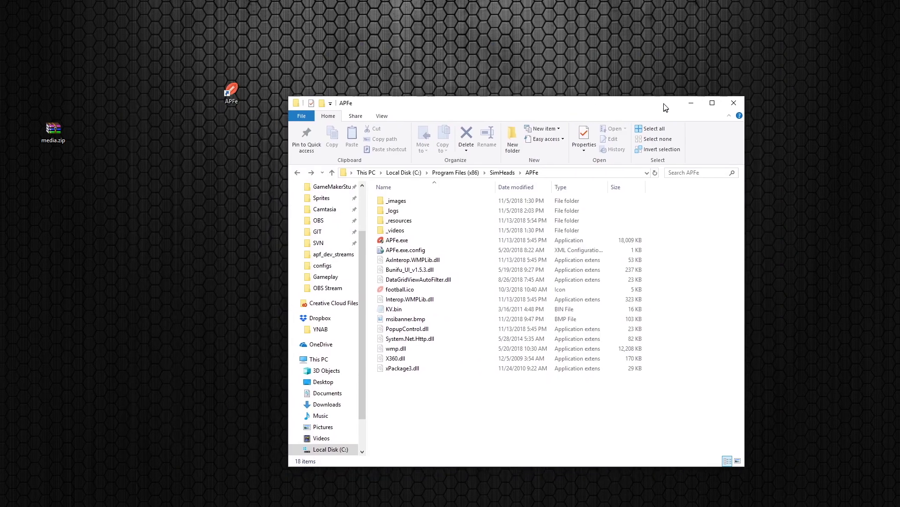
left_click_drag(46, 131, 231, 162)
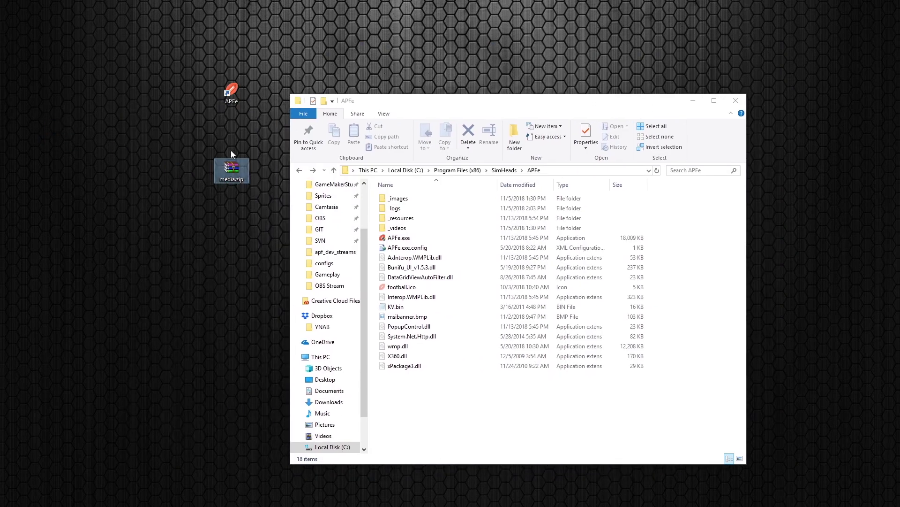
double_click(230, 168)
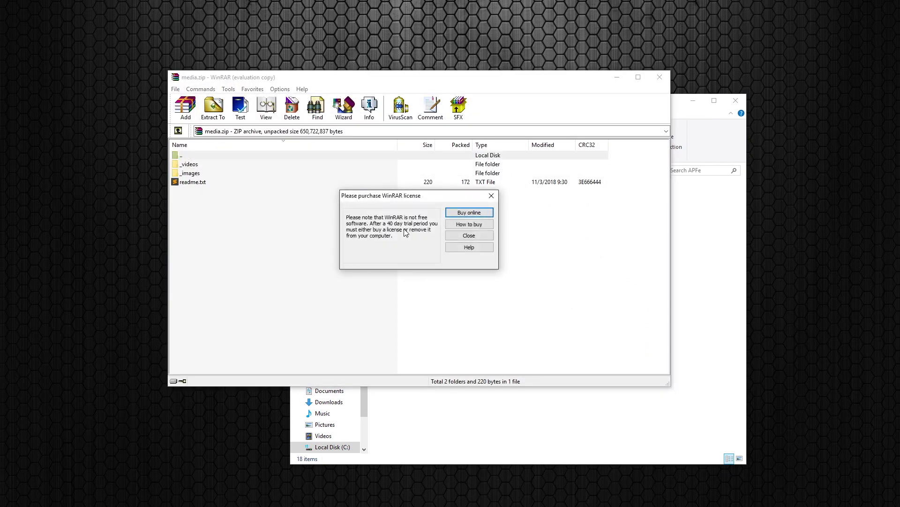
Extract _videos, _images and readme.txt from media.zip onto the desktop, then close WinRAR
left_click(469, 235)
left_click_drag(205, 195, 140, 188)
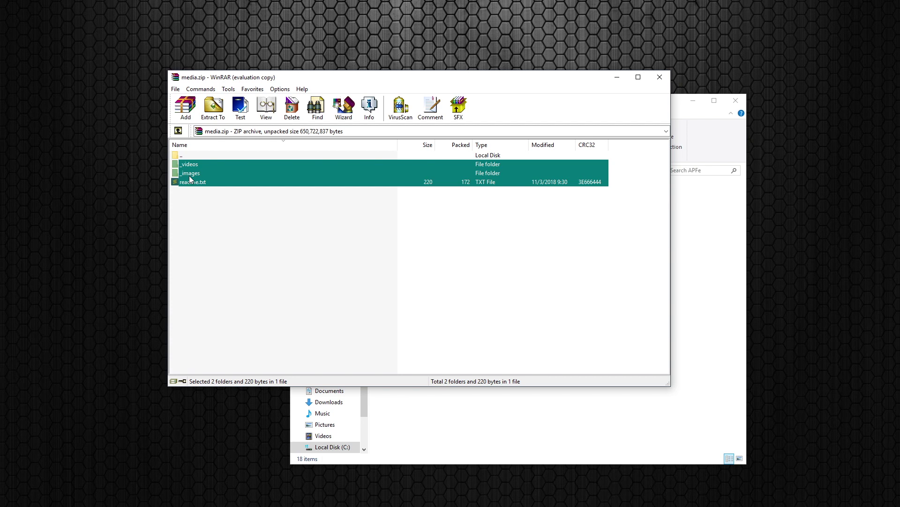
left_click(660, 77)
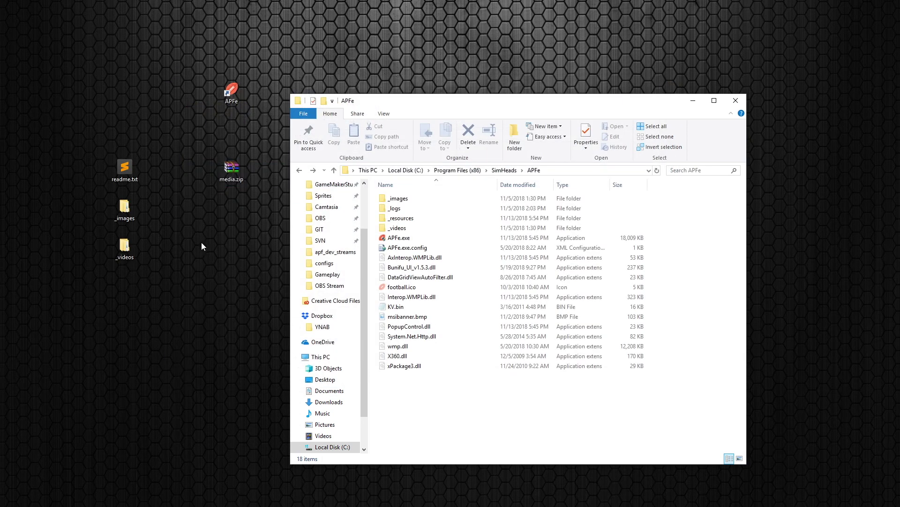
Open readme.txt, close the APFSettings.ini tab, review the media pack steps, and exit Sublime Text
double_click(127, 173)
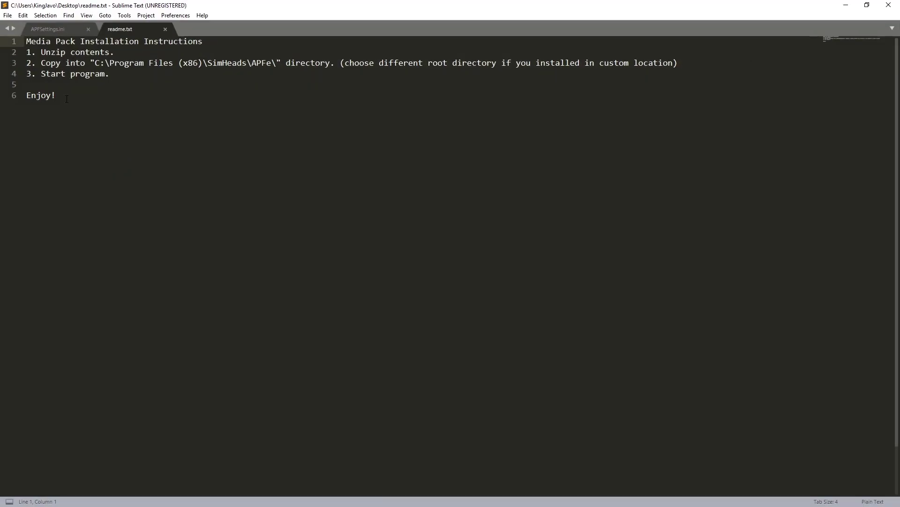
left_click(88, 29)
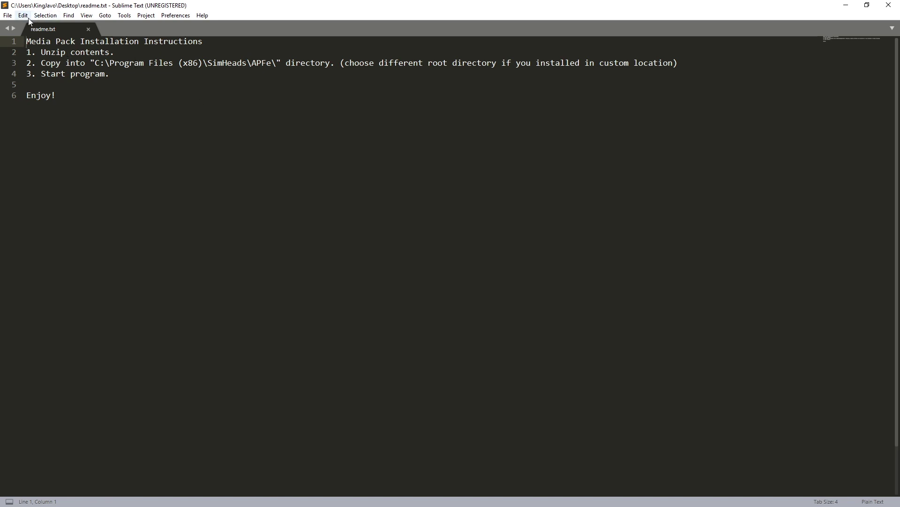
left_click(888, 5)
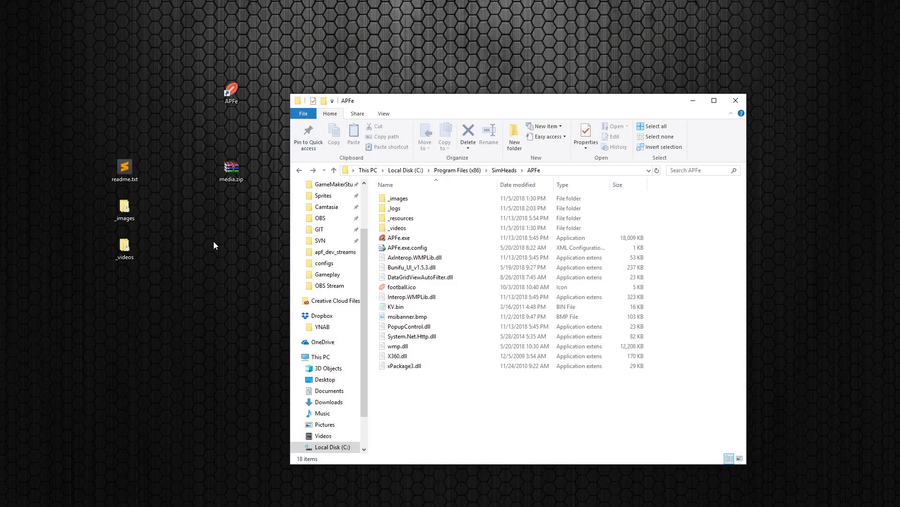
Select the _images and _videos desktop folders and drag them onto the APFe install folder window
left_click(168, 265)
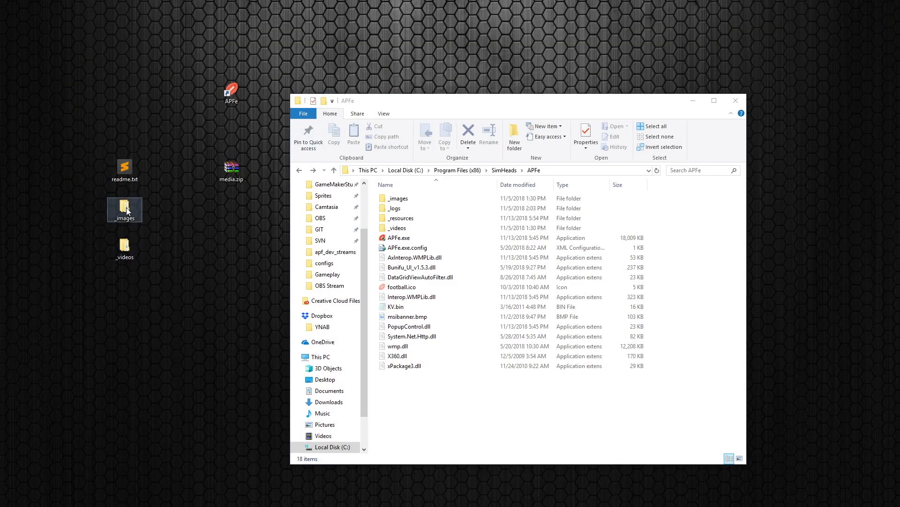
mouse_move(126, 209)
left_click_drag(103, 194, 140, 255)
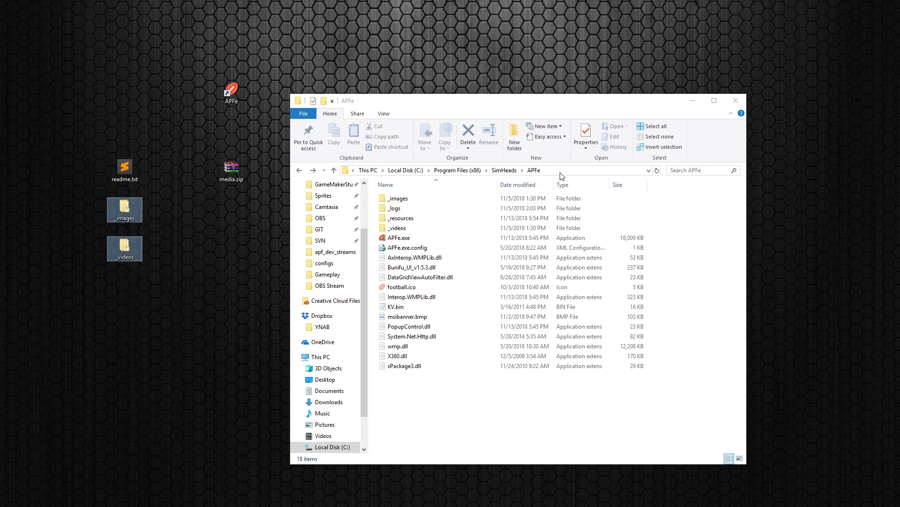
left_click(500, 172)
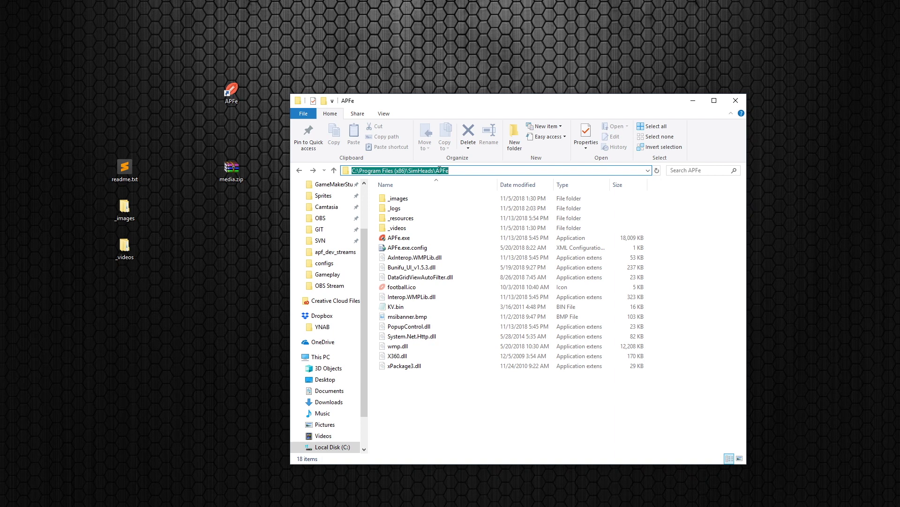
left_click_drag(171, 261, 108, 198)
left_click_drag(125, 247, 415, 424)
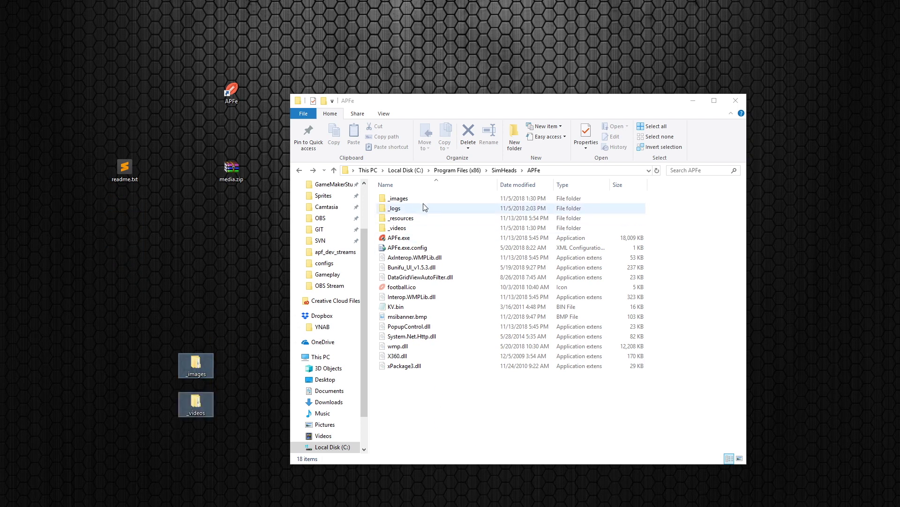
left_click(252, 281)
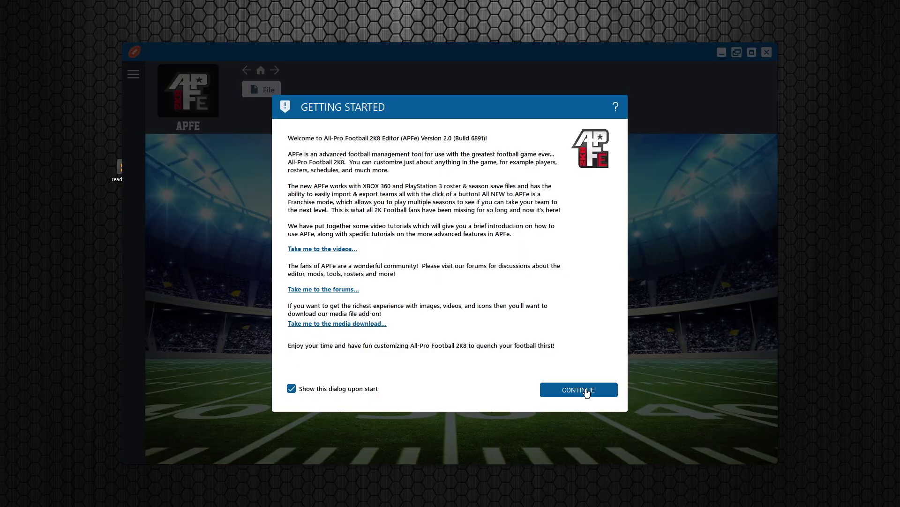
Dismiss the welcome and load the recent Desktop\Roster.ROS roster file
left_click(579, 390)
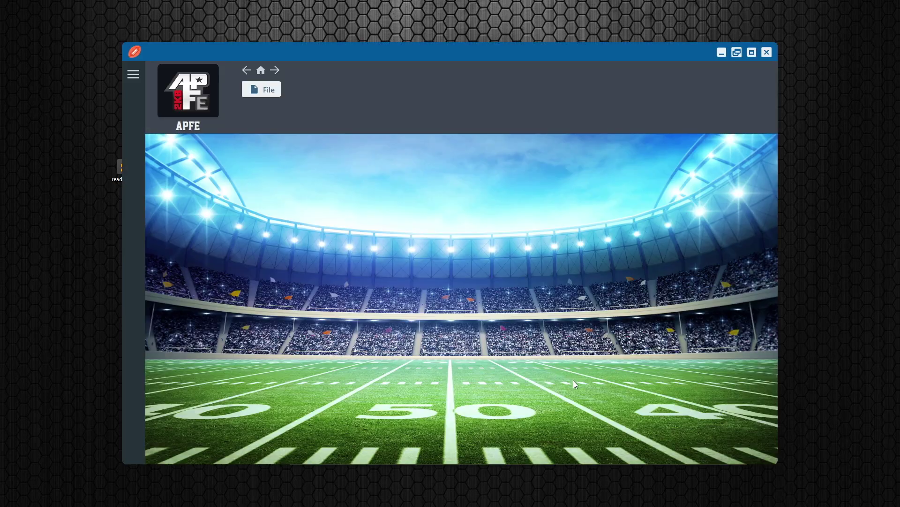
left_click(253, 89)
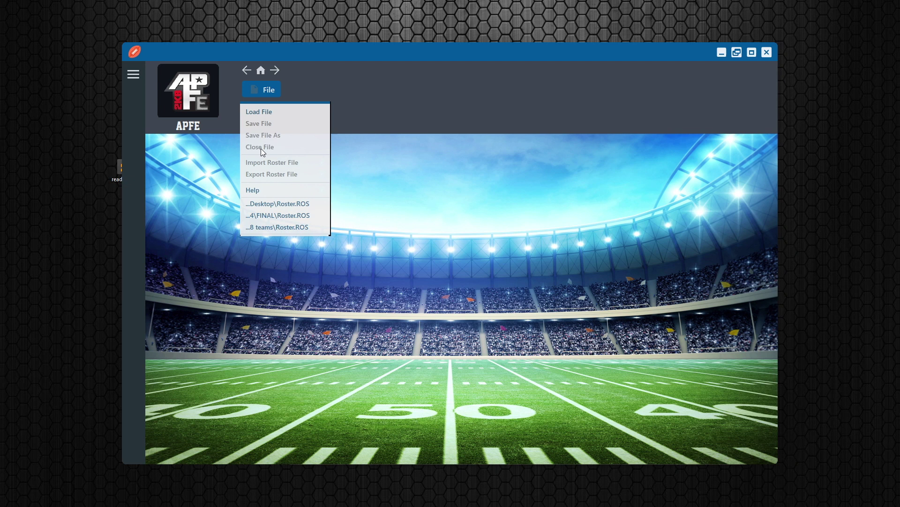
left_click(276, 205)
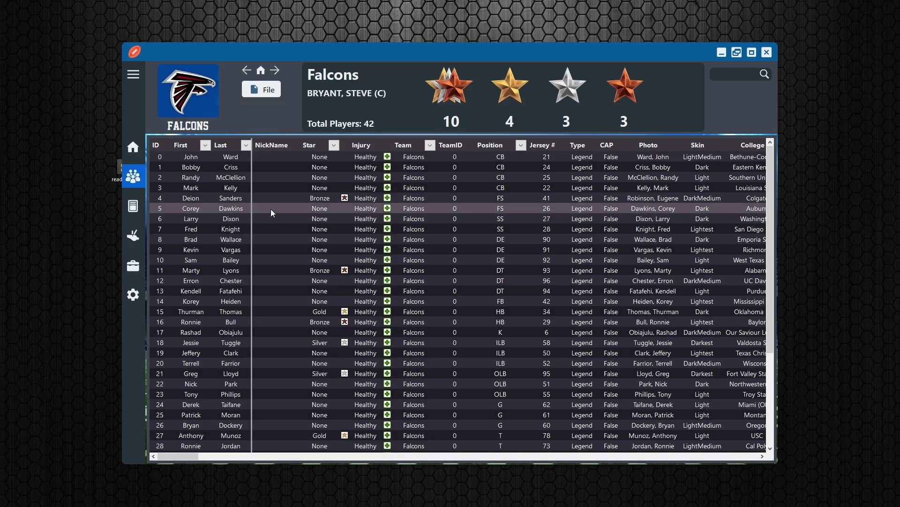
Switch the player table to the Cyclones team and select player 215
left_click(196, 97)
left_click(242, 140)
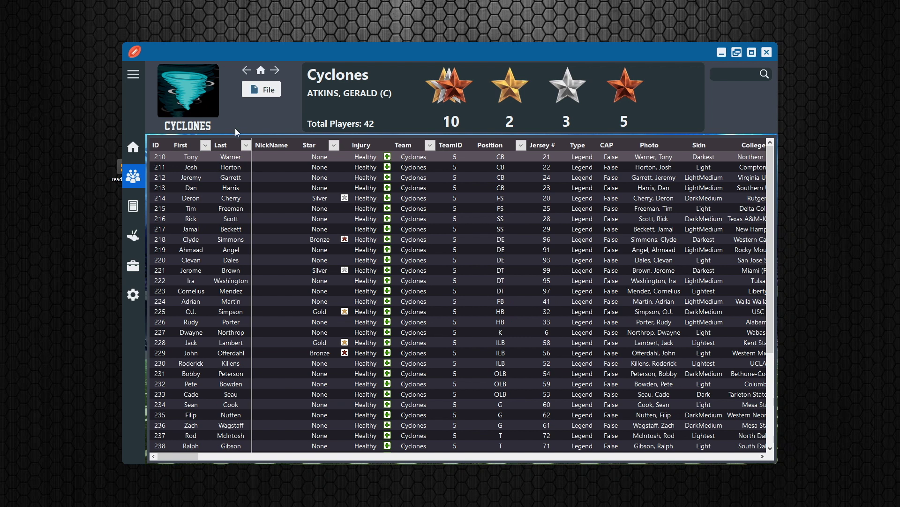
mouse_move(347, 52)
left_mouse_down()
mouse_move(638, 202)
mouse_move(417, 31)
mouse_move(331, 65)
mouse_move(355, 52)
left_mouse_up()
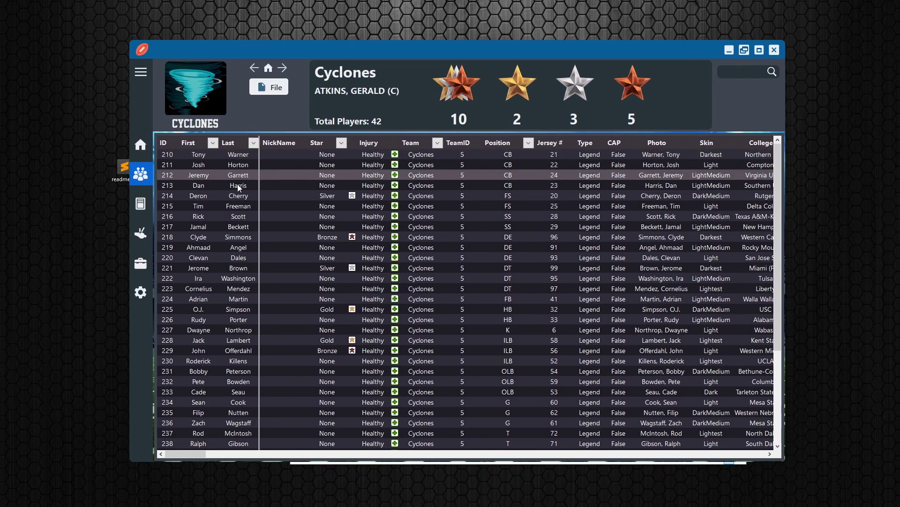
left_click(211, 206)
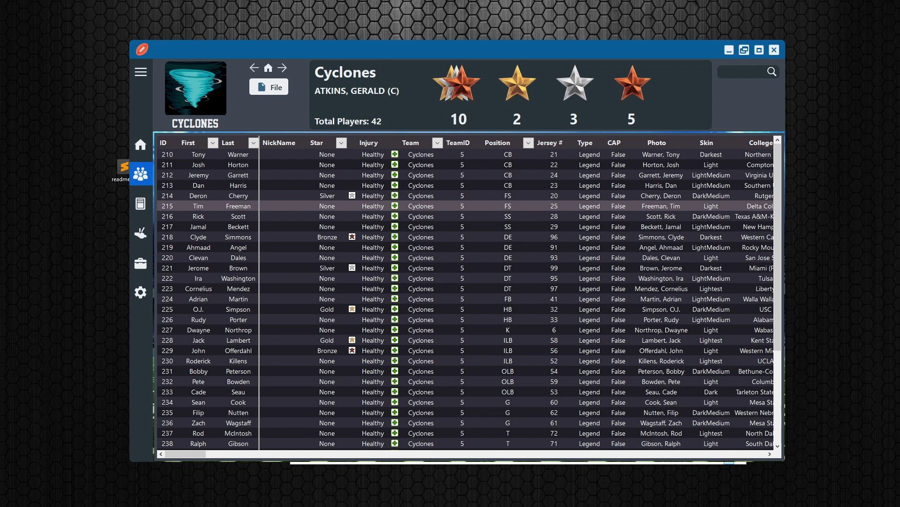